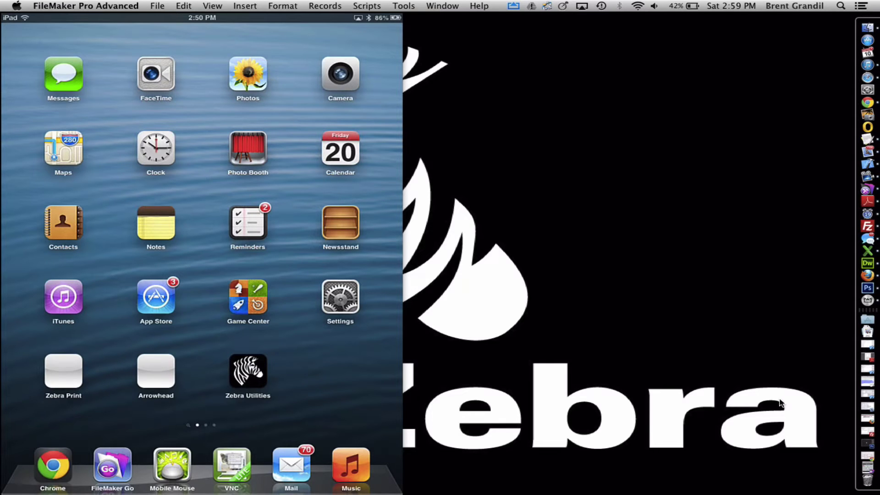
Restore the Ipad Collections layout and open the Arrow SSVE button's Open URL calculation.
left_click(866, 473)
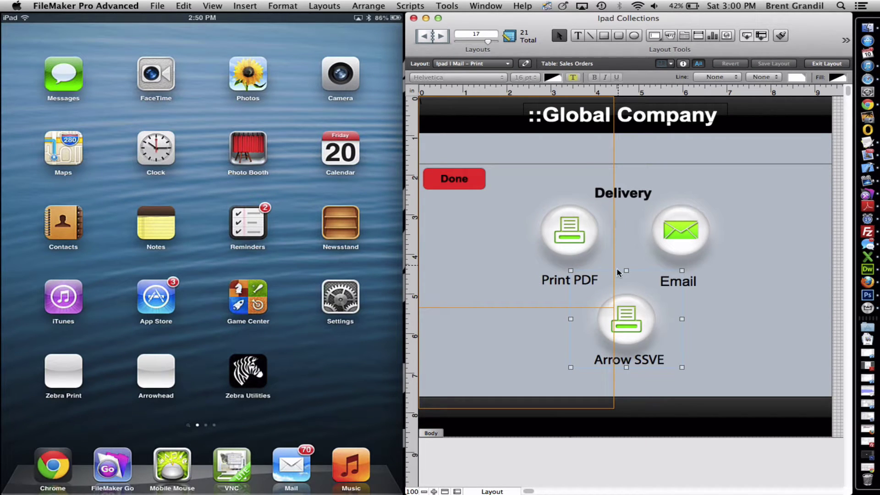
double_click(625, 333)
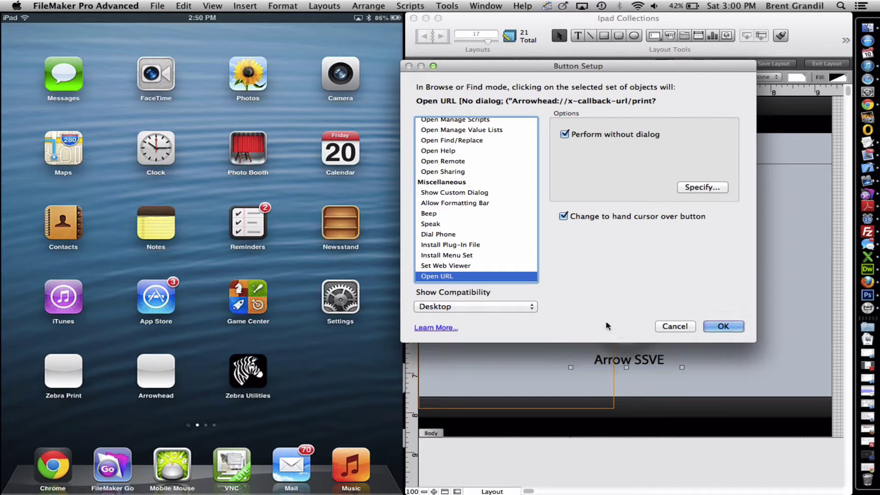
left_click(687, 191)
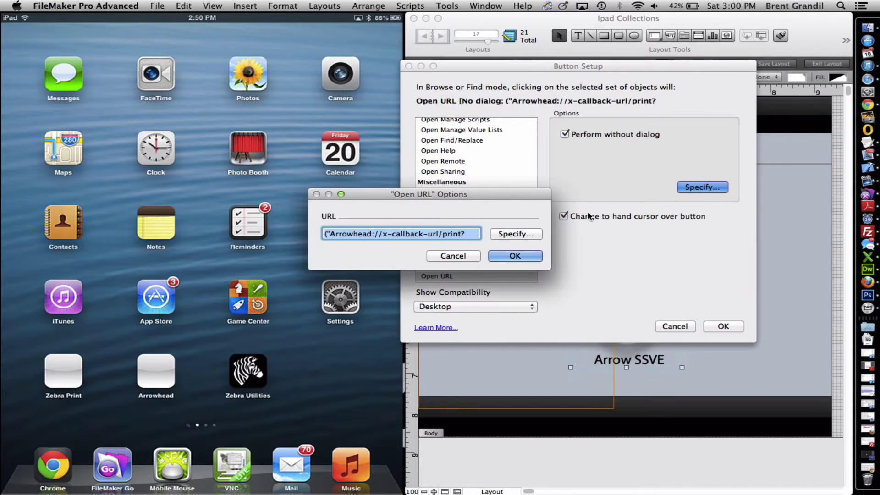
left_click(520, 234)
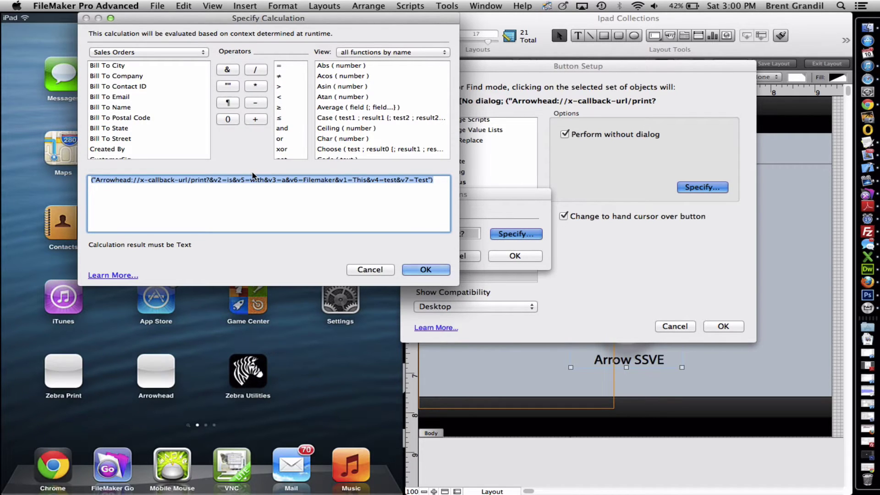
Review the Arrowhead://x-callback-url/print URL text, then close all dialogs without changes.
left_click(97, 180)
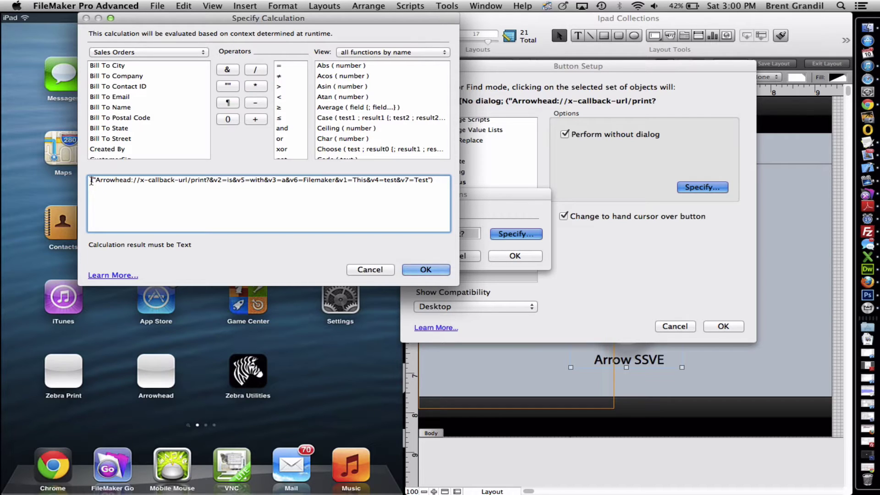
left_click_drag(92, 180, 209, 182)
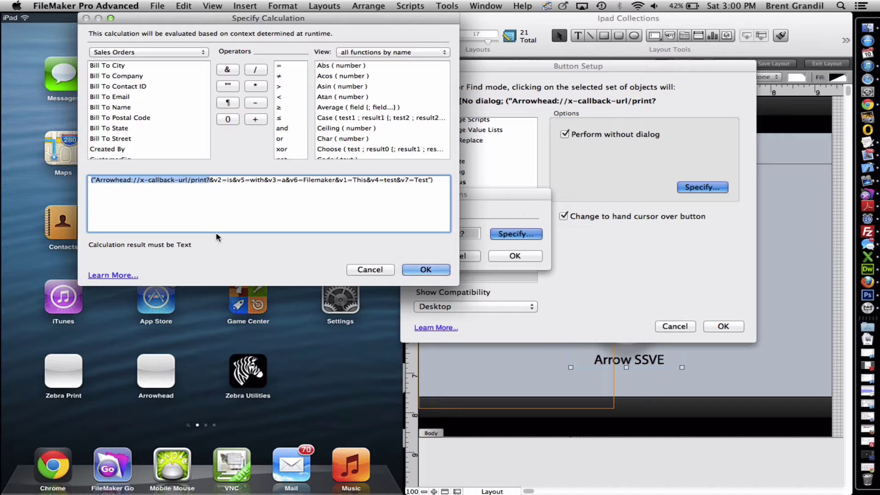
left_click(215, 181)
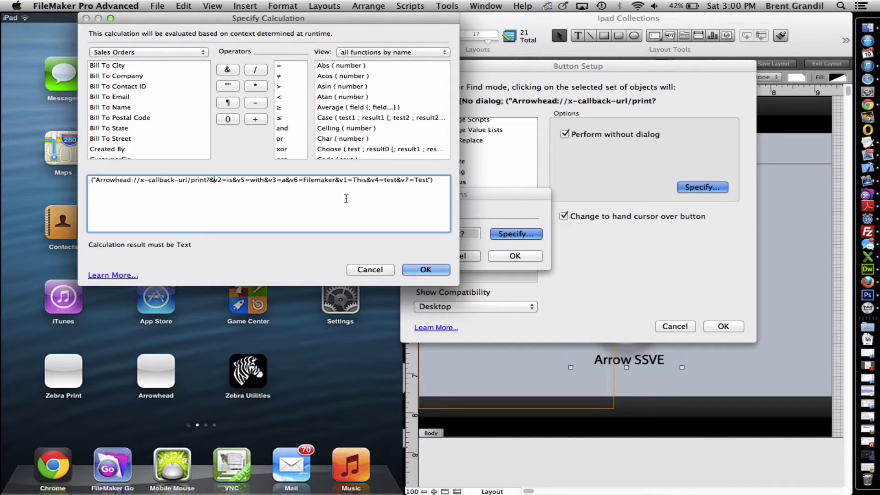
left_click(422, 270)
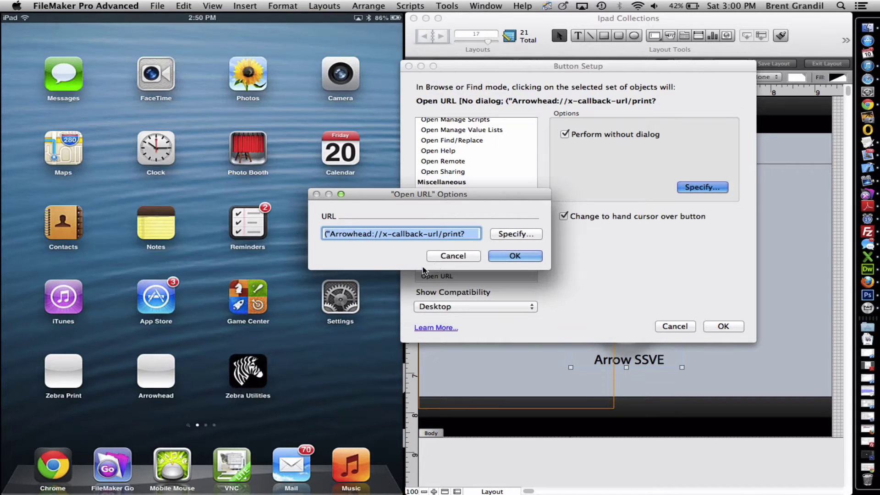
left_click(507, 257)
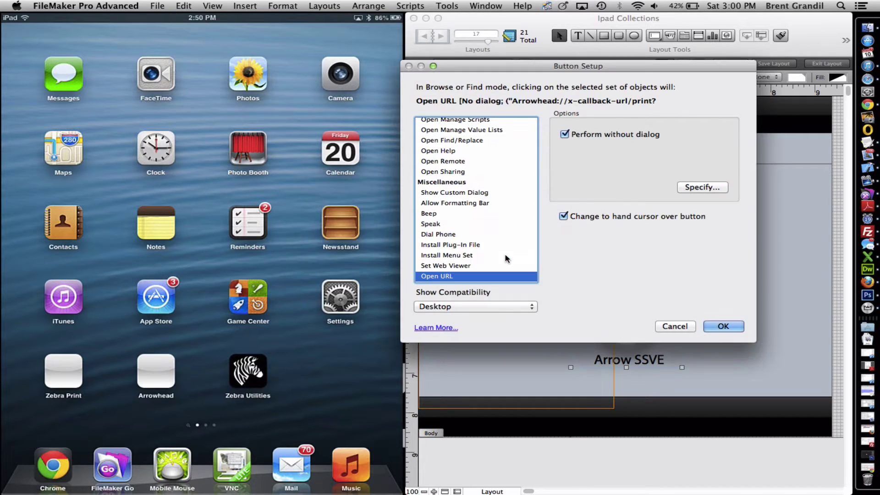
left_click(724, 326)
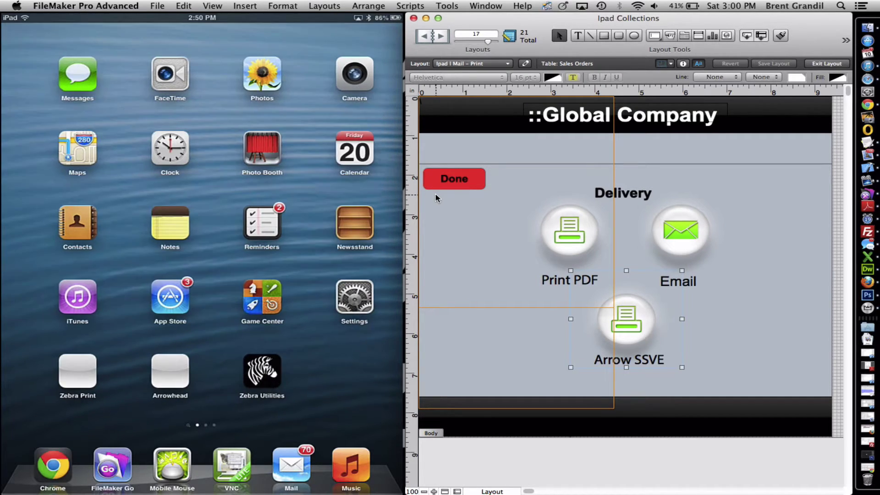
Launch FileMaker Go on the iPad and log in with the account name and password.
left_click(112, 465)
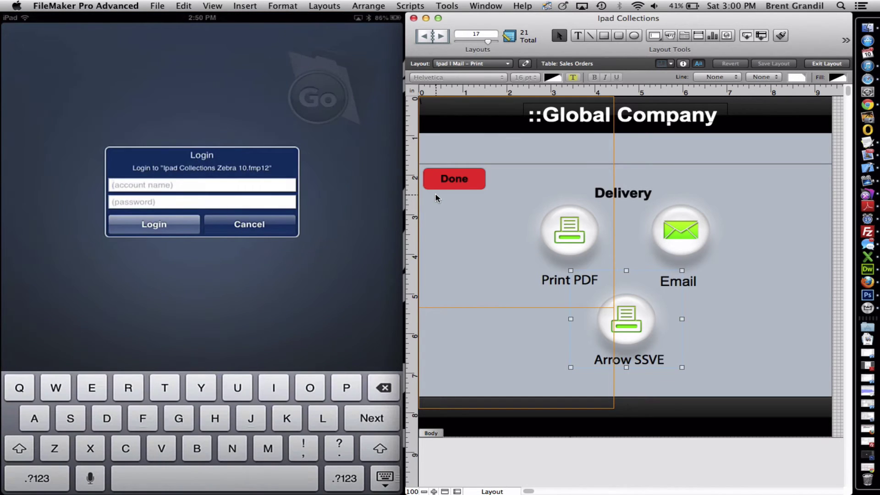
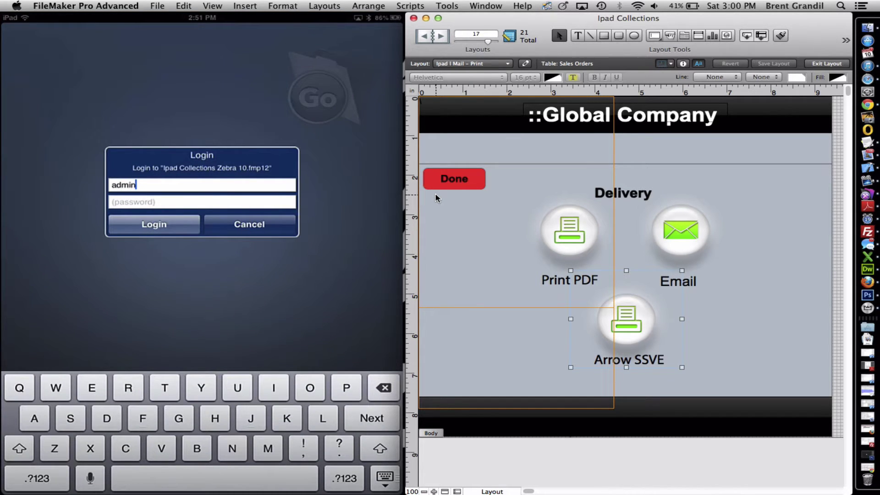
key("Return")
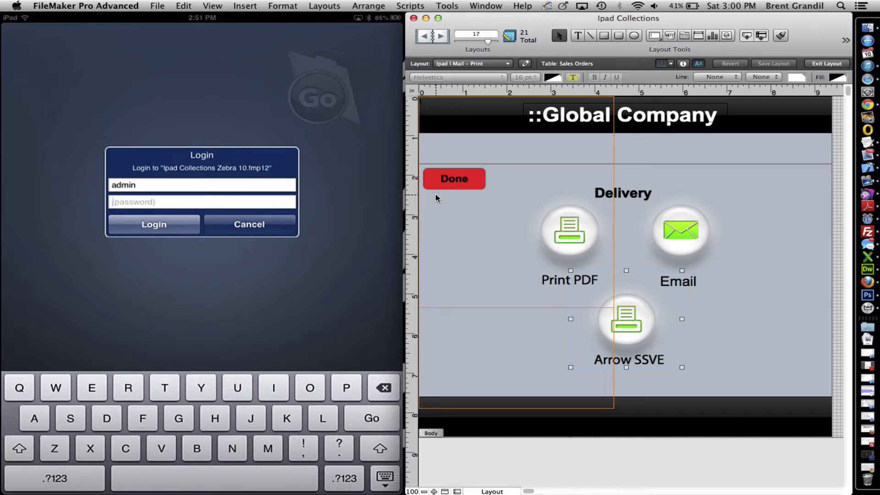
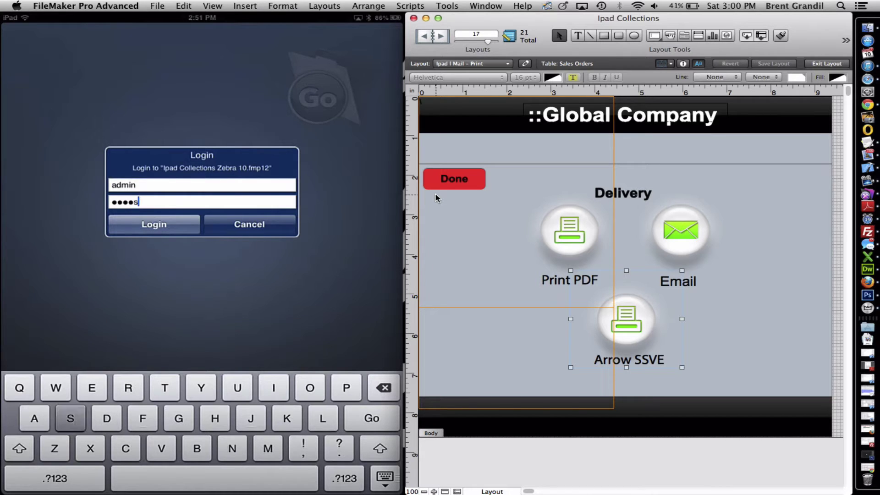
key("Return")
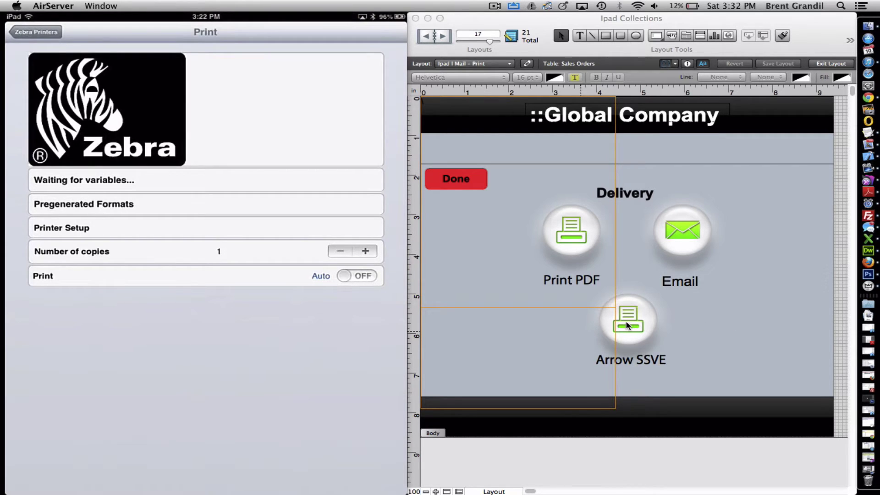
Reopen the Arrow SSVE button's Open URL calculation in FileMaker Pro Advanced.
left_click(708, 336)
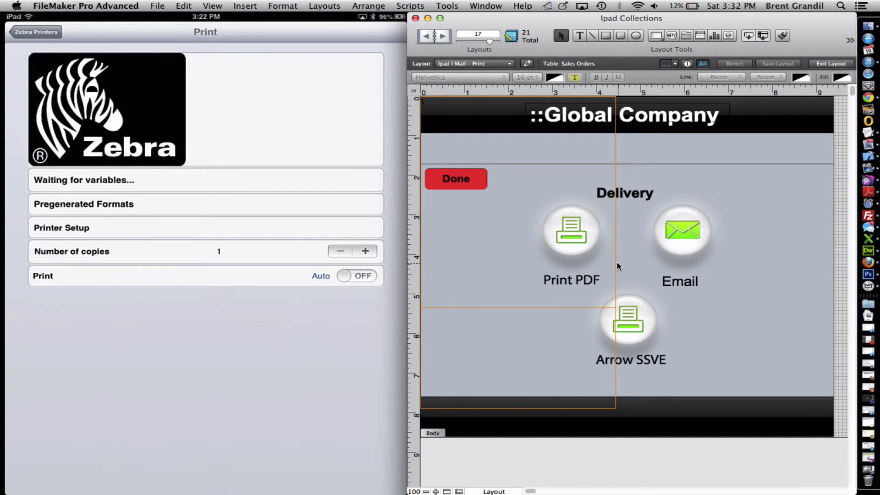
double_click(631, 303)
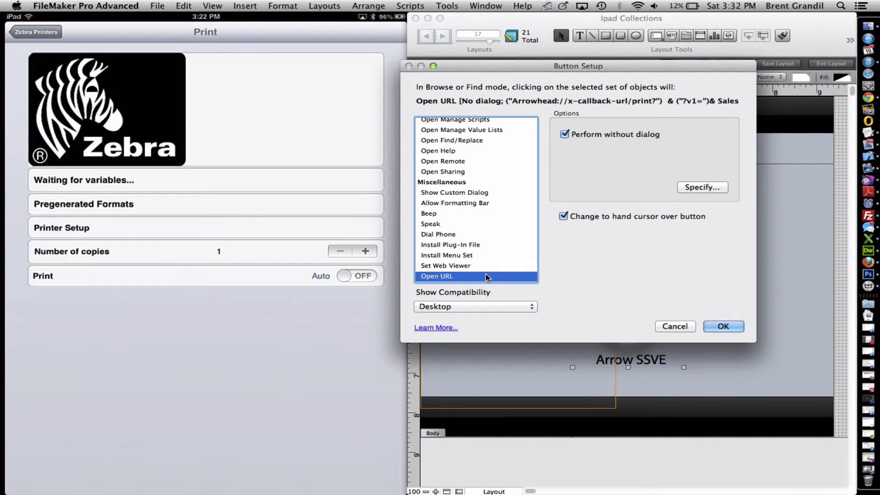
double_click(466, 275)
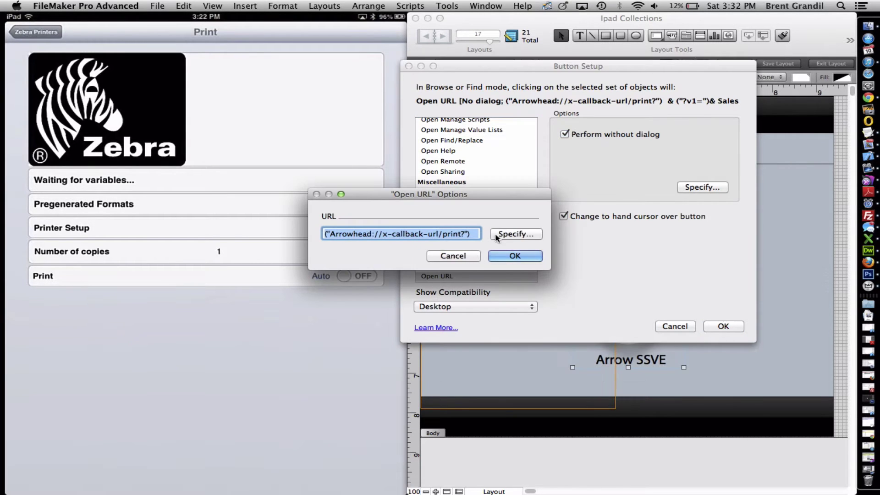
left_click(507, 235)
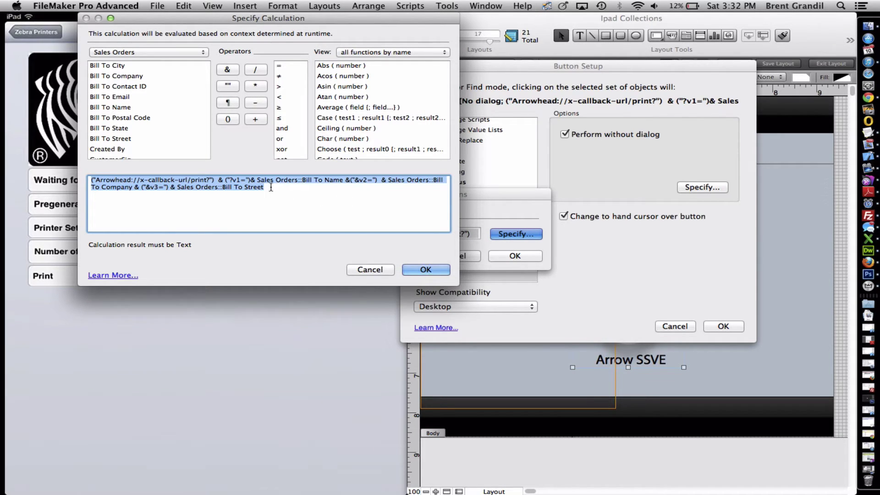
Inspect the Sales Orders::Bill To Name reference, then close all dialogs unchanged.
left_click(257, 180)
left_click_drag(257, 179, 342, 179)
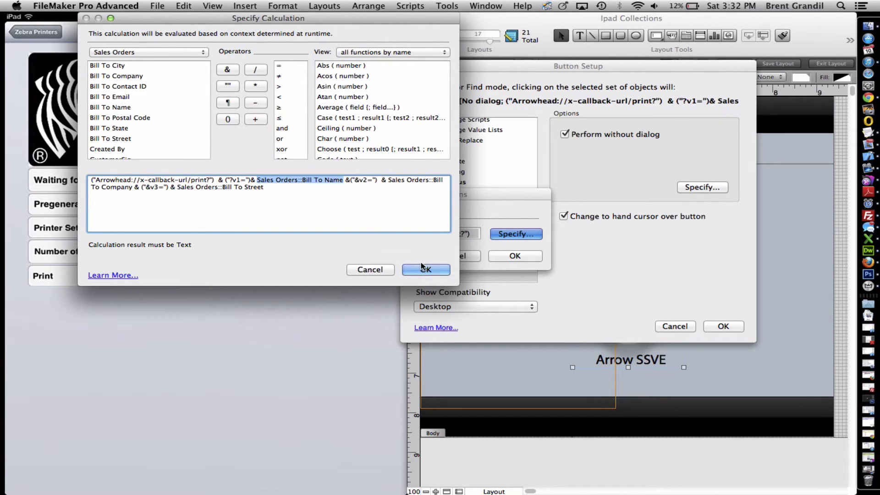
left_click(443, 270)
left_click(511, 255)
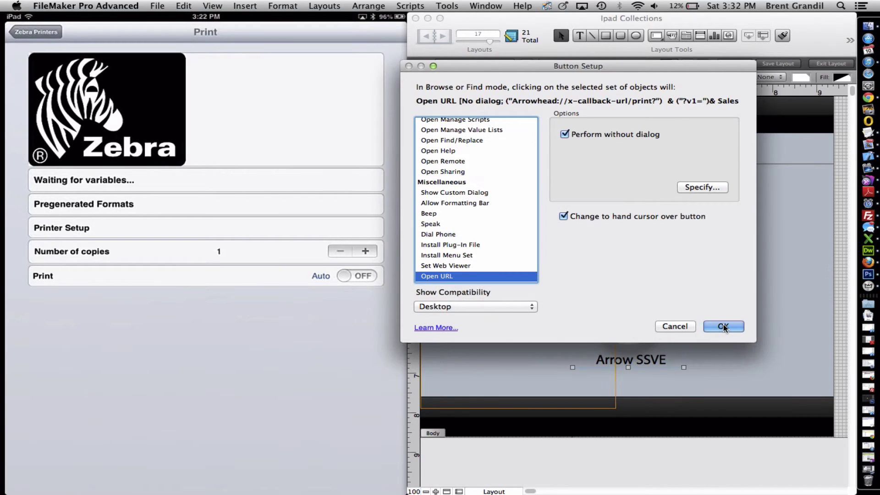
left_click(720, 326)
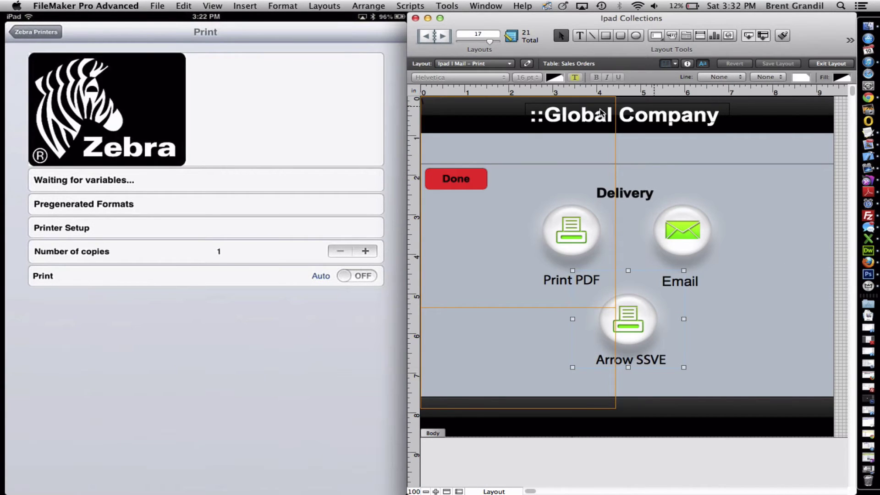
Scroll through SalesInvoice51.pdf on the iPad and reveal the PDF viewer's toolbar.
left_click(215, 373)
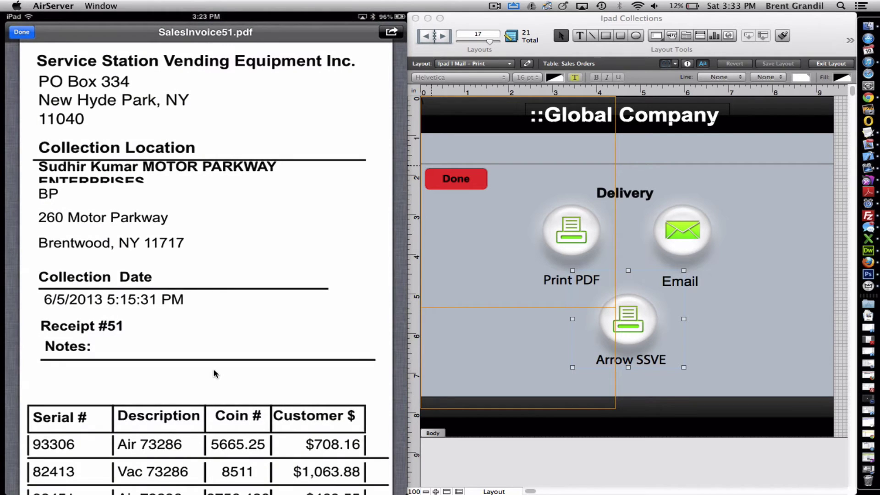
scroll(206, 257, "down", 5)
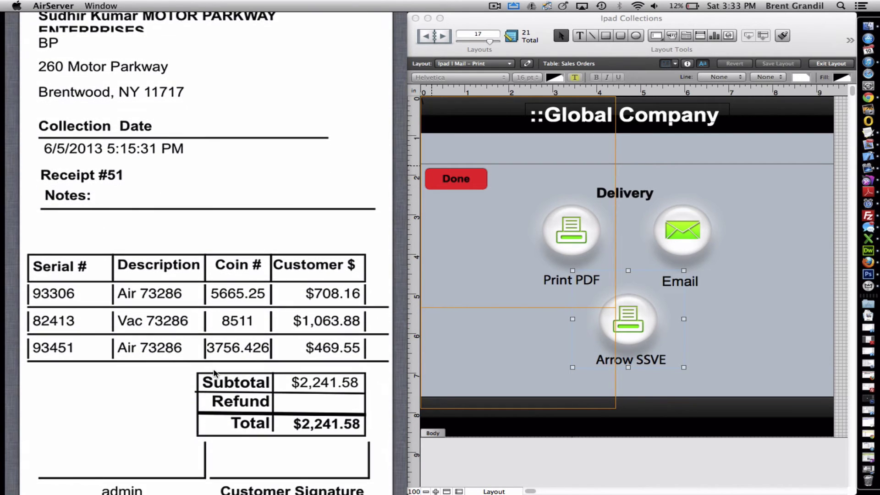
scroll(214, 372, "up", 5)
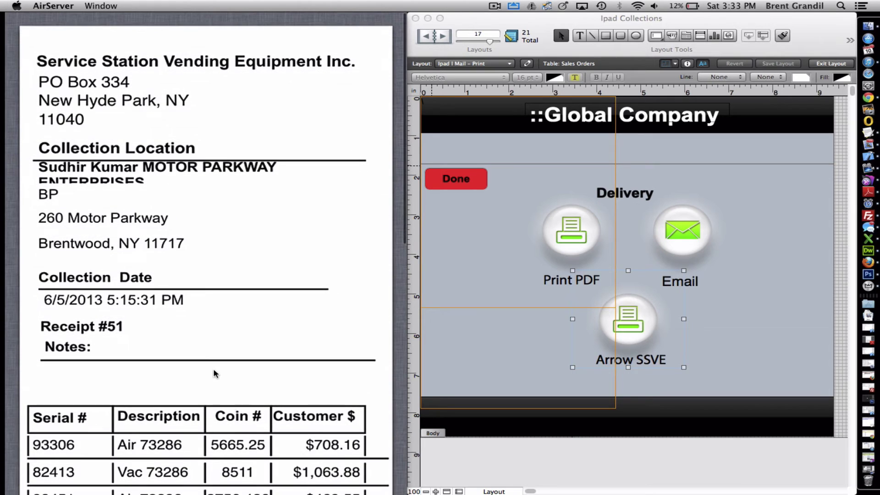
left_click(213, 372)
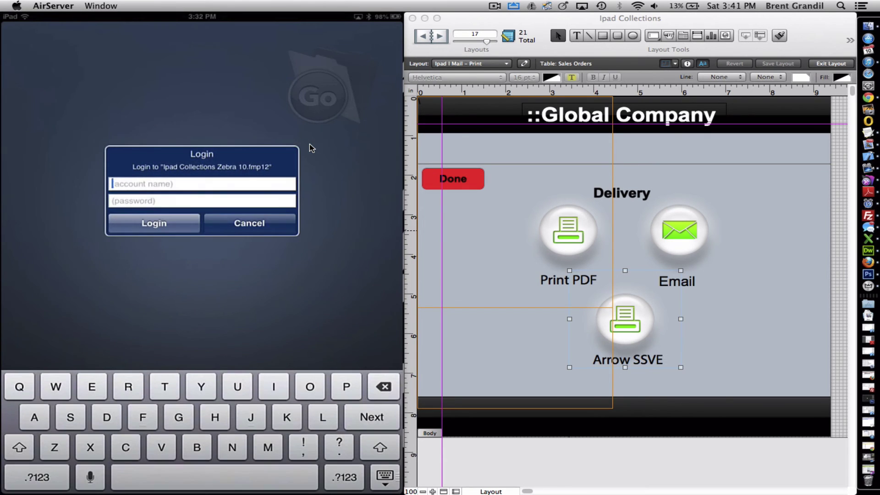
Log in with the account name and password, then send the order's company and street to the Zebra print app.
key("Tab")
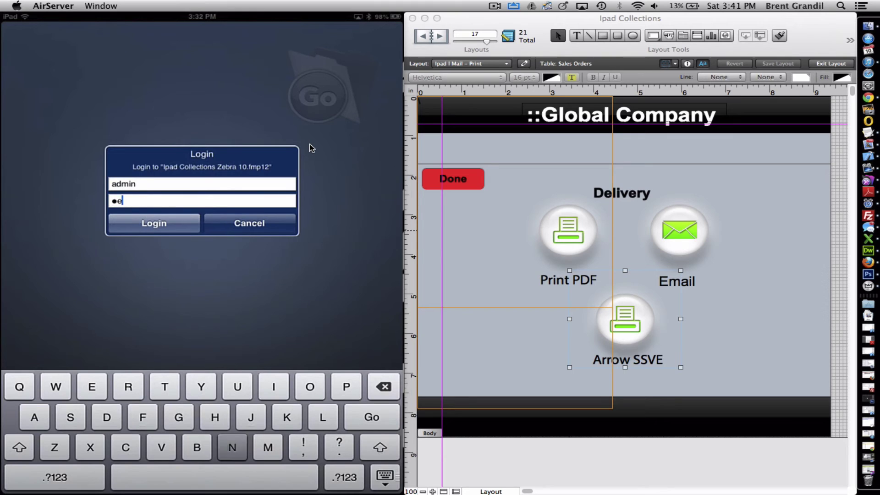
key("Return")
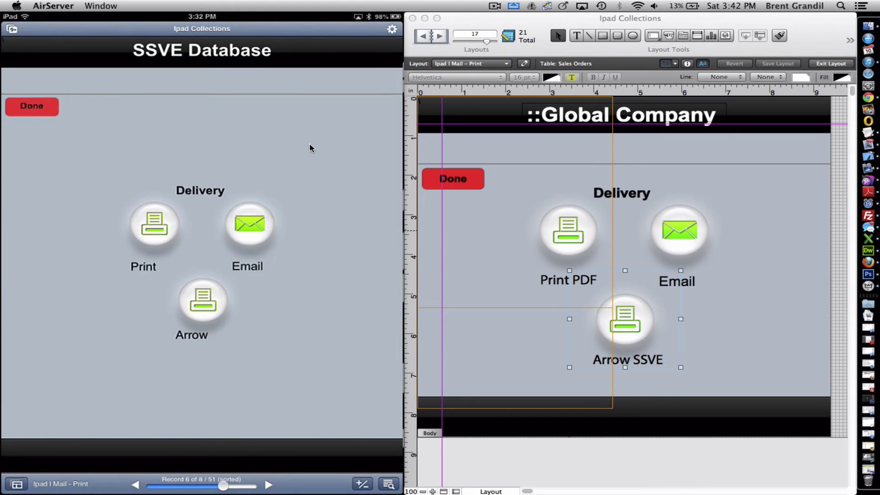
left_click(203, 300)
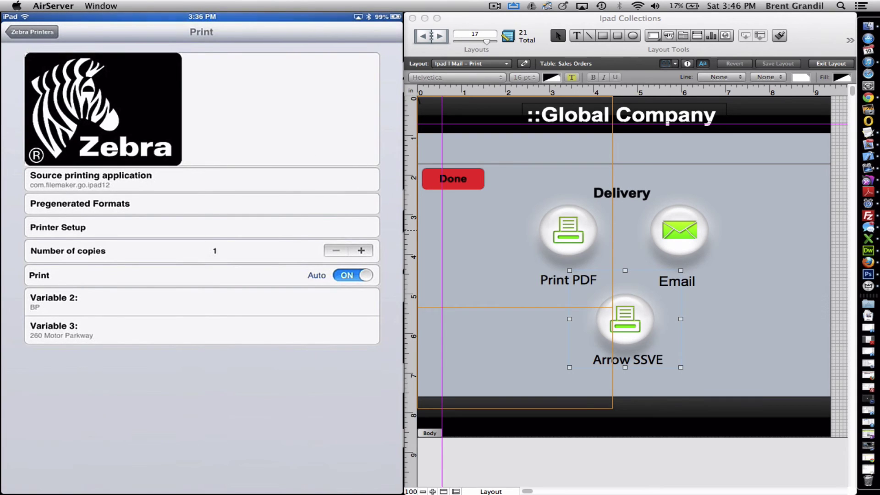
mouse_move(230, 216)
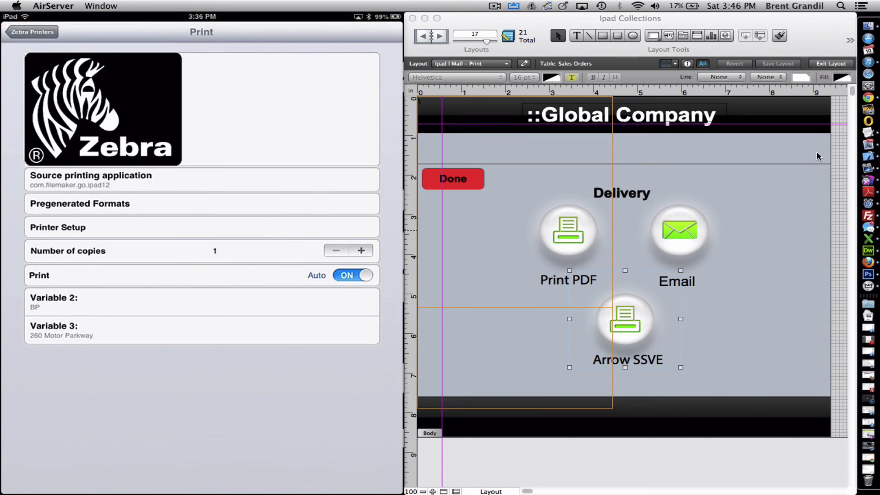
In TextEdit's untitled label template, highlight the _var_1 company and _var_2 address placeholders.
left_click(858, 135)
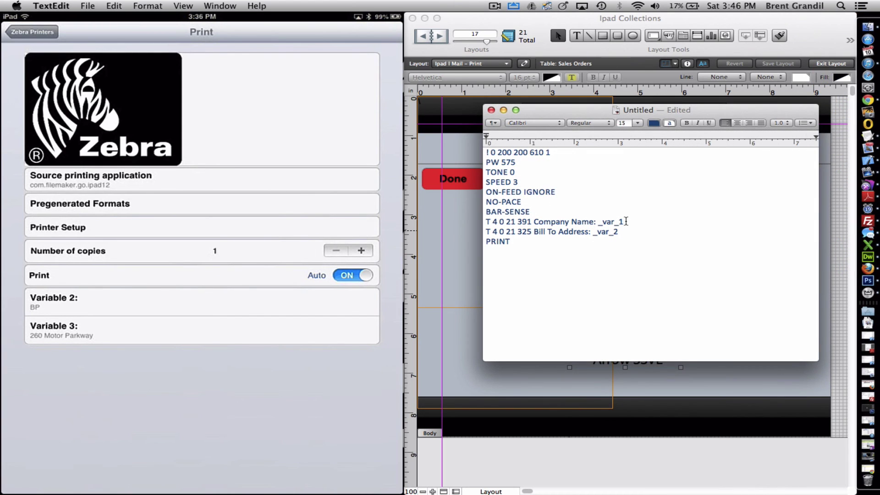
left_click_drag(626, 221, 597, 223)
left_click_drag(617, 233, 593, 232)
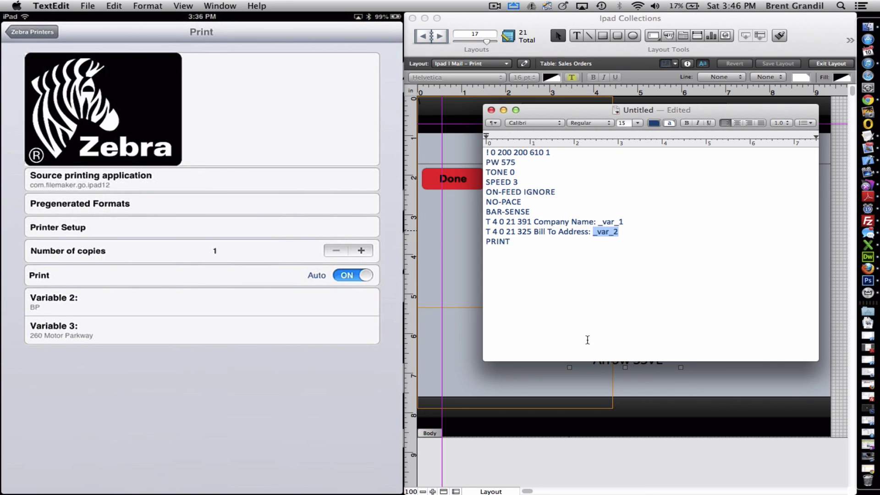